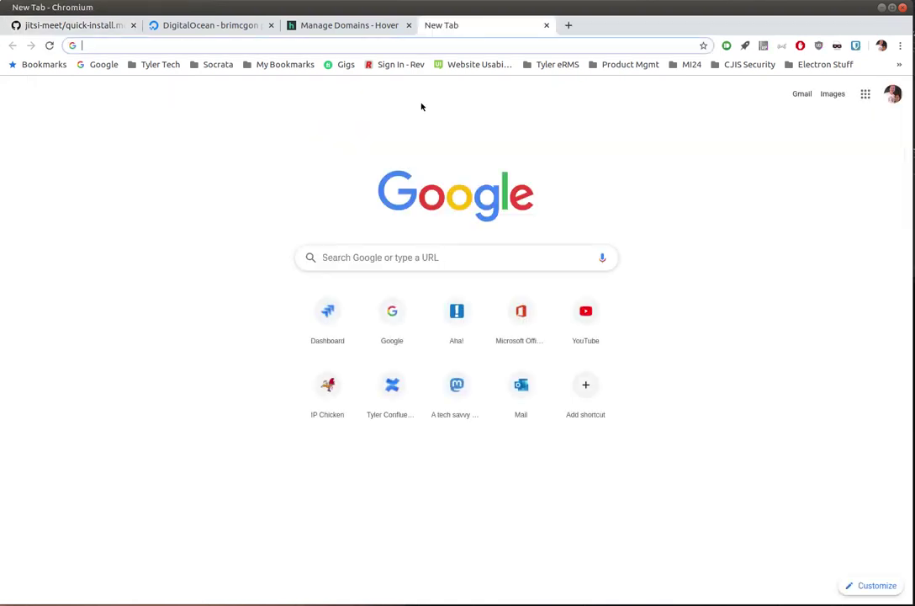
- Load meet.opensourceisawesome.com in Chromium's address bar to reach the Jitsi Meet homepage
type("meet.o")
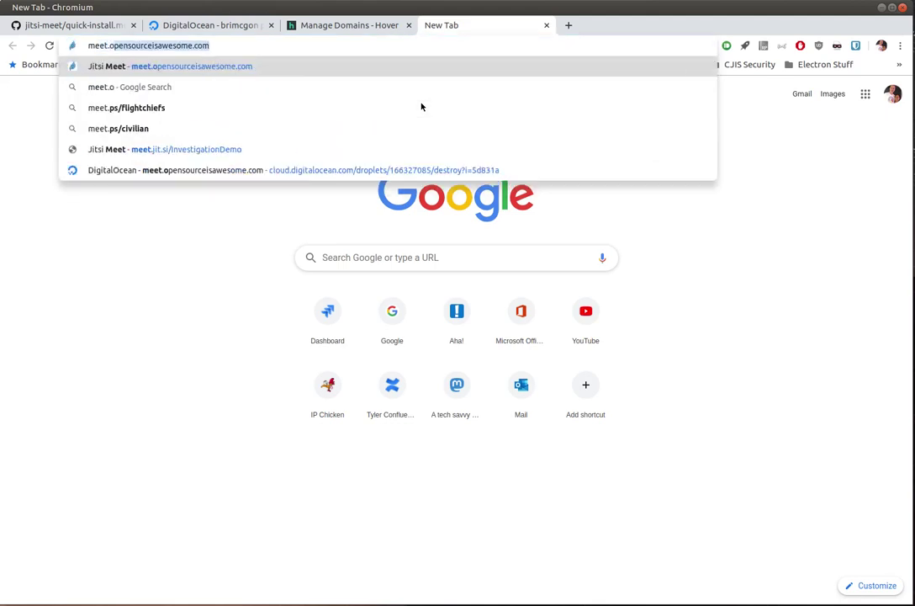
type("pensourceis")
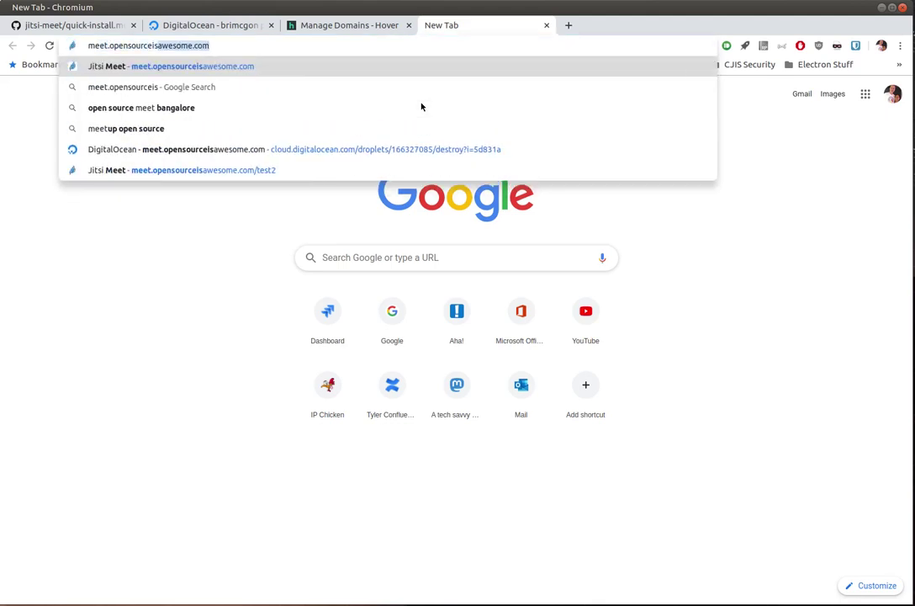
type("awesome.com")
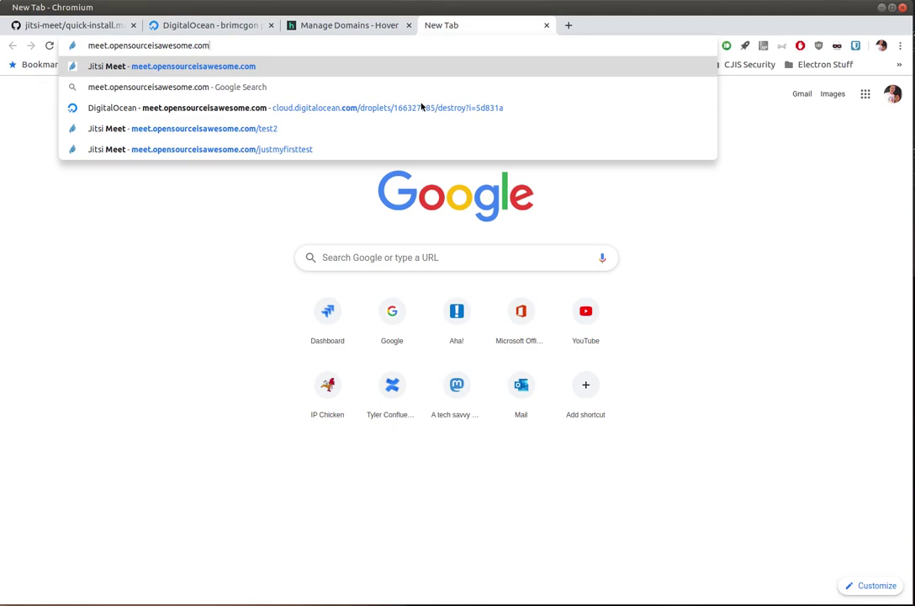
key("Return")
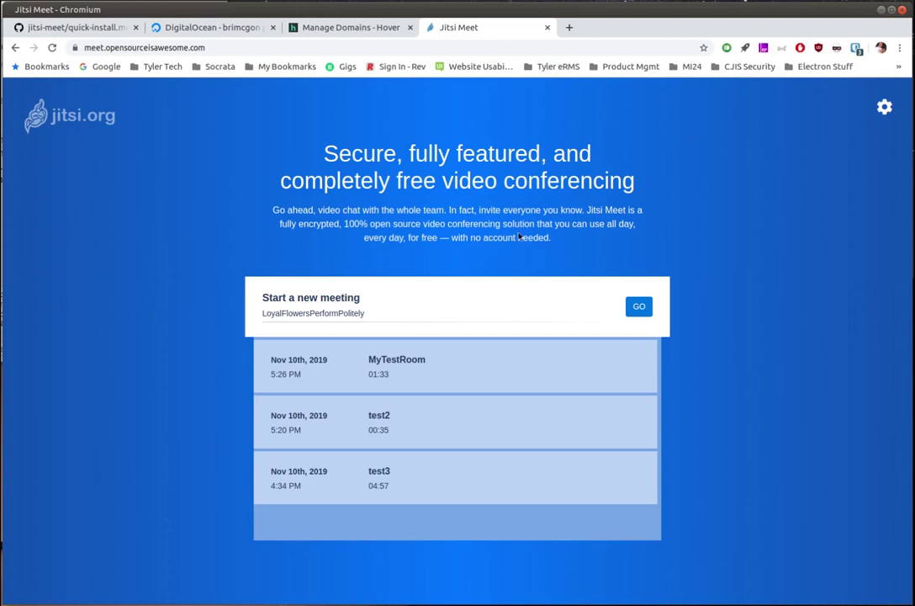
left_click(880, 115)
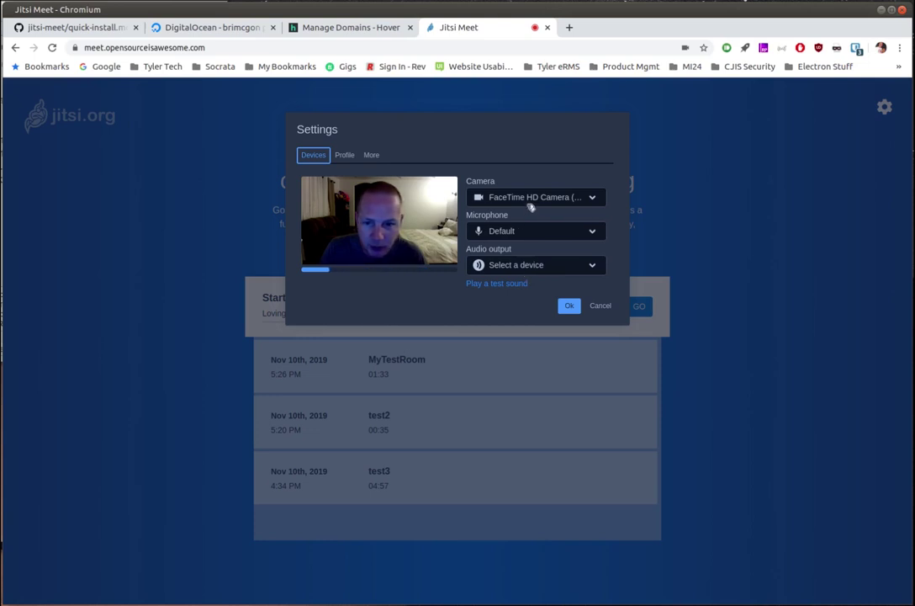
left_click(345, 155)
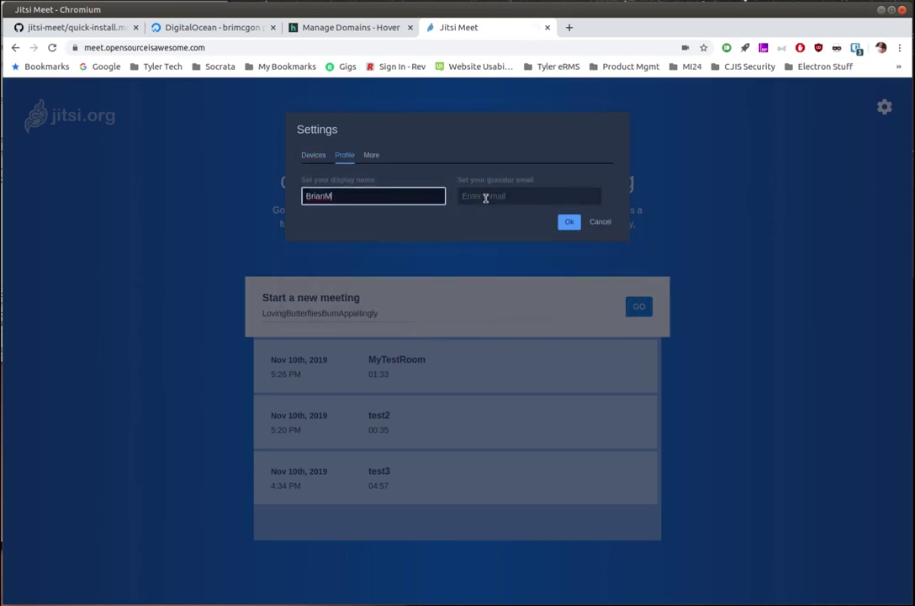
left_click(372, 156)
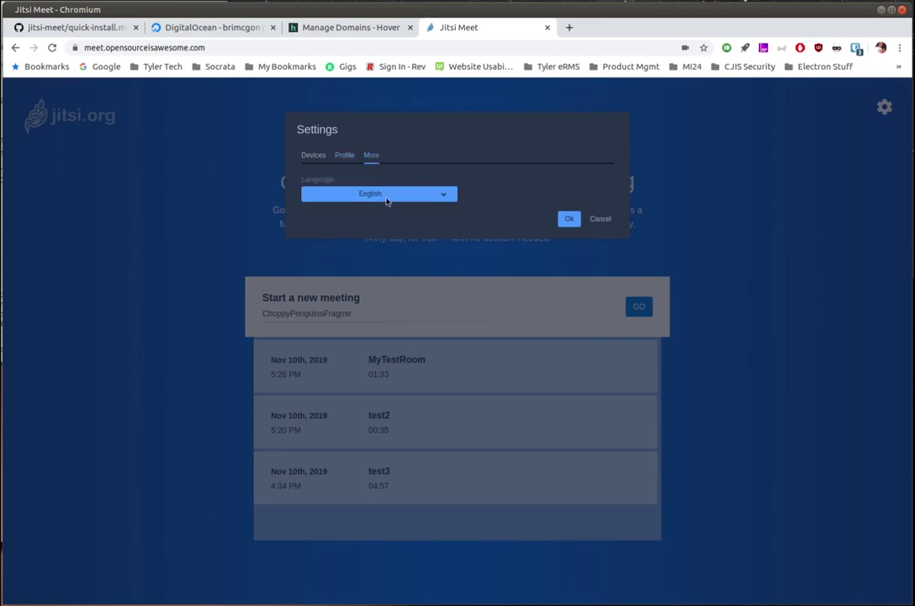
left_click(569, 221)
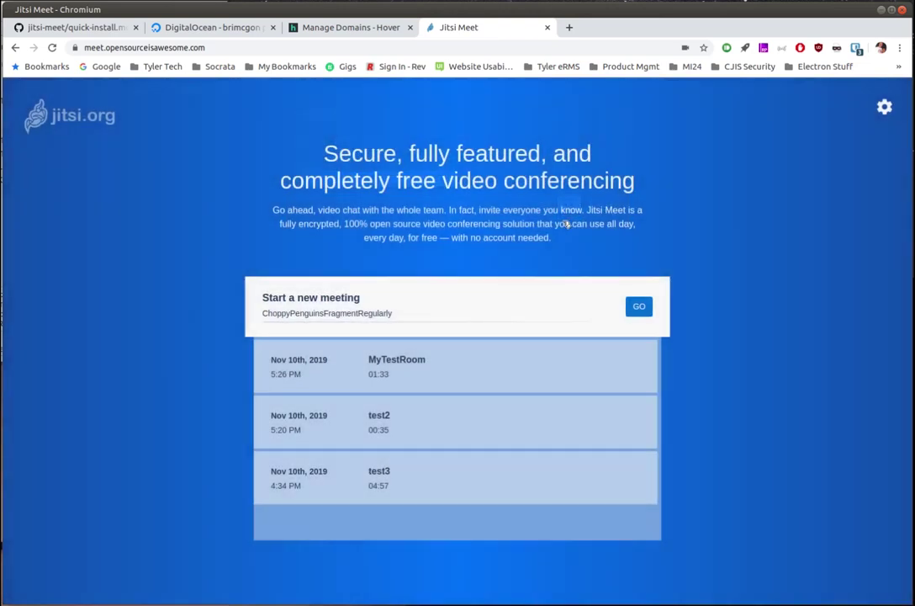
- Start the justmyfirsttest meeting, picking the name from the past-room autocomplete after typing 'jus'
left_click(412, 311)
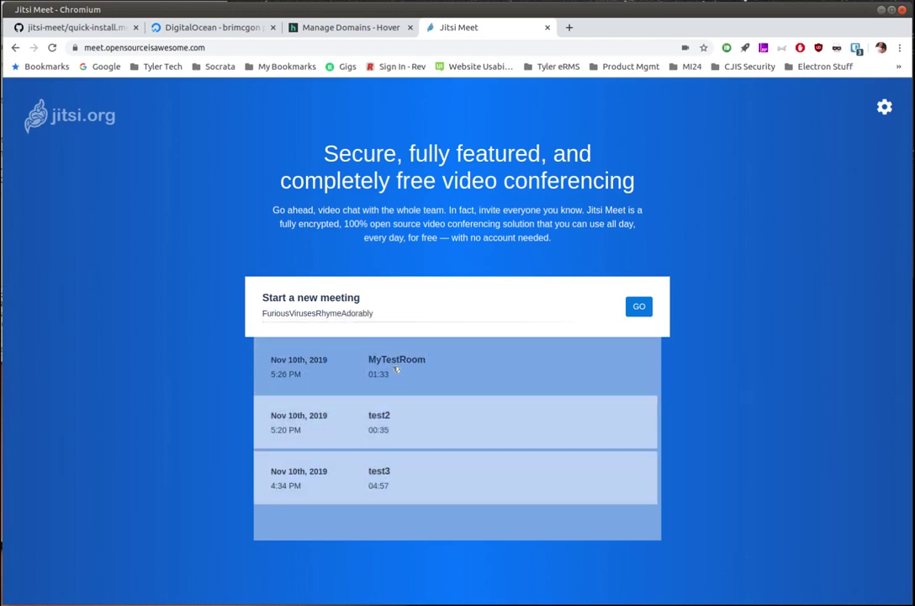
left_click(397, 314)
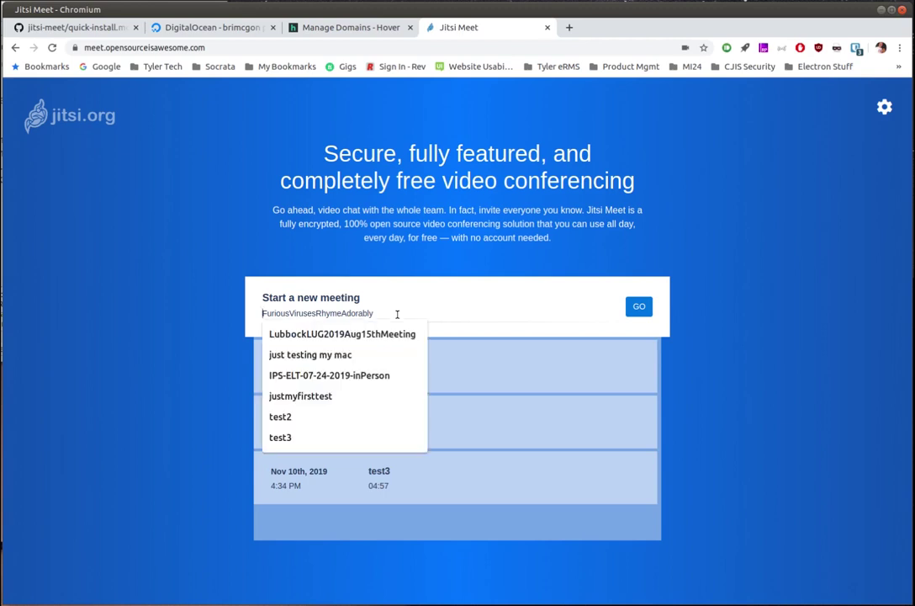
type("jusgt")
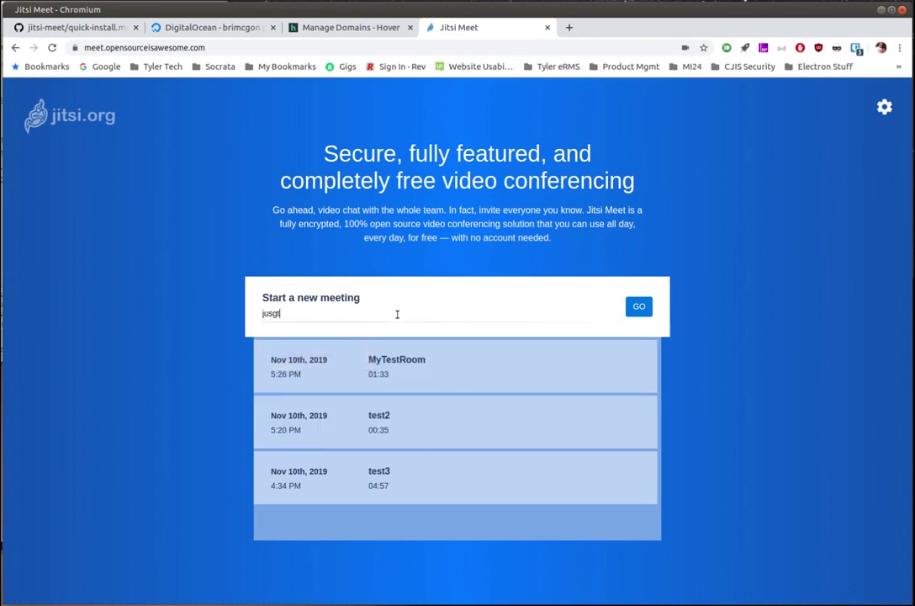
key("BackSpace")
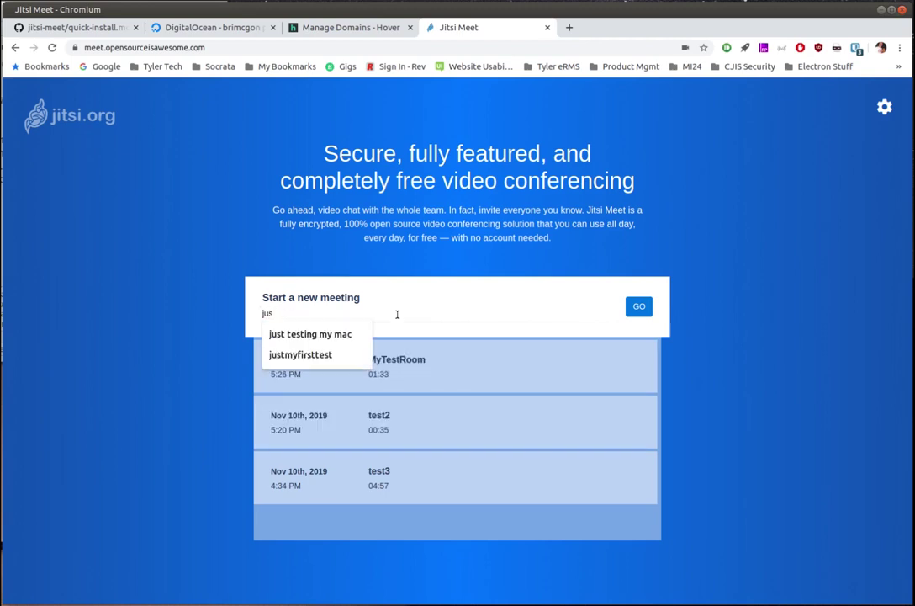
type("s")
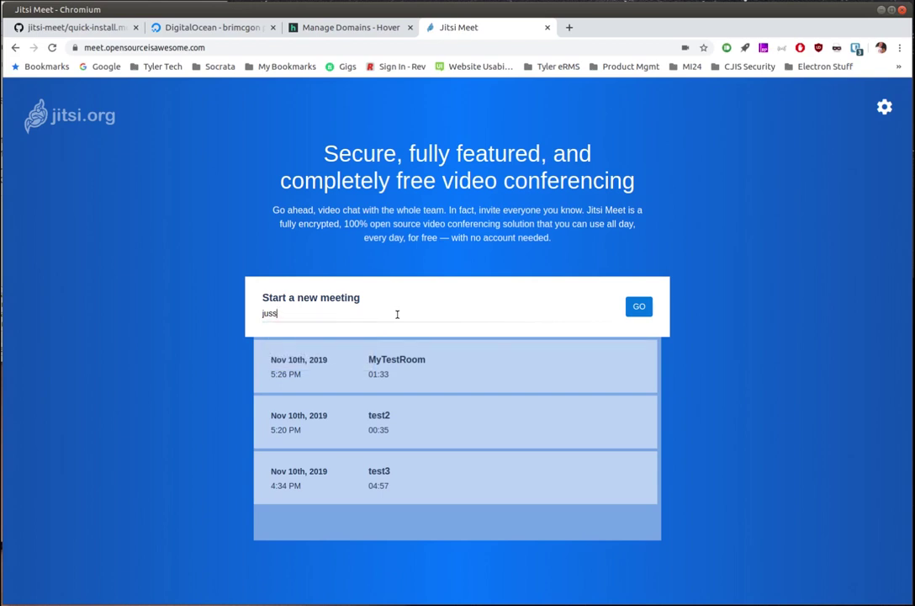
key("BackSpace")
key("Down")
key("Down")
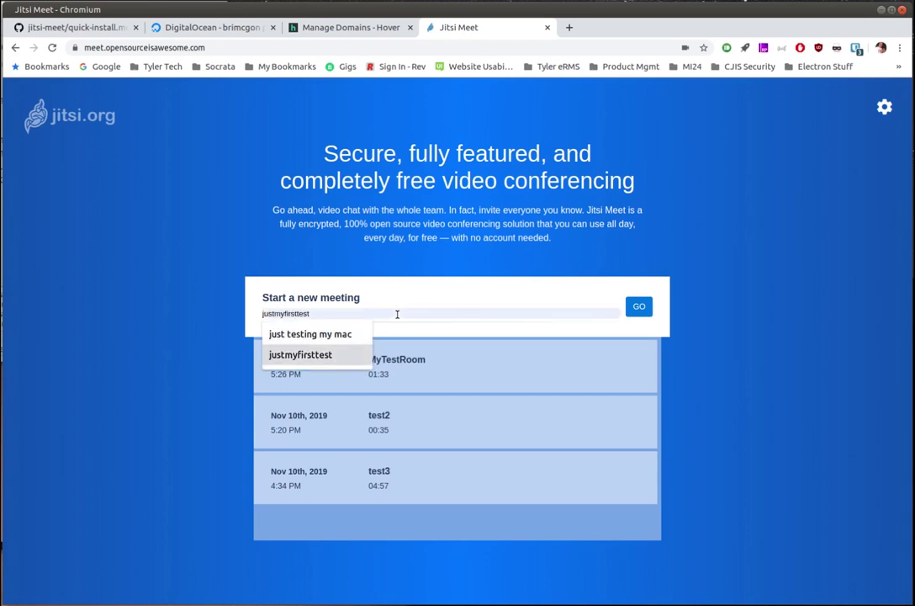
key("Return")
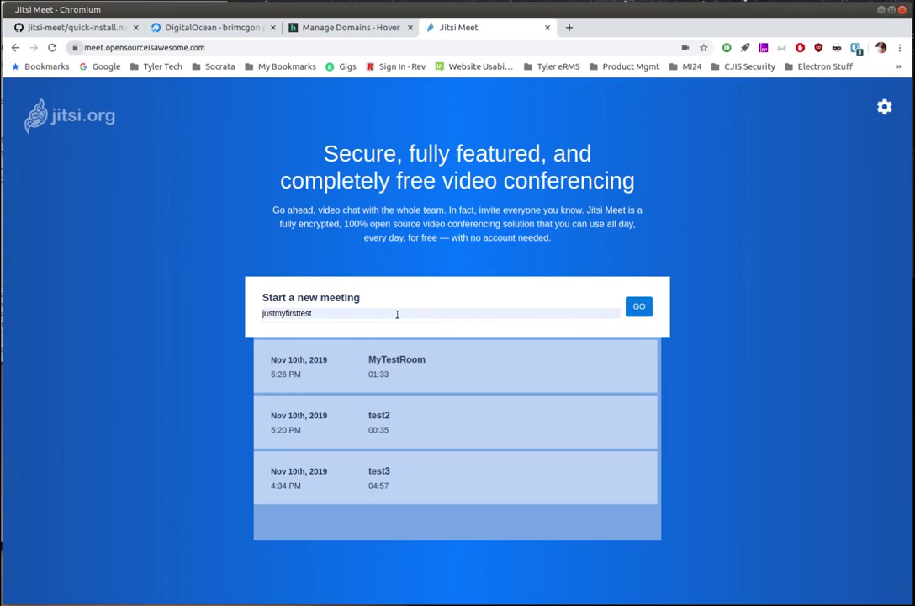
left_click(639, 308)
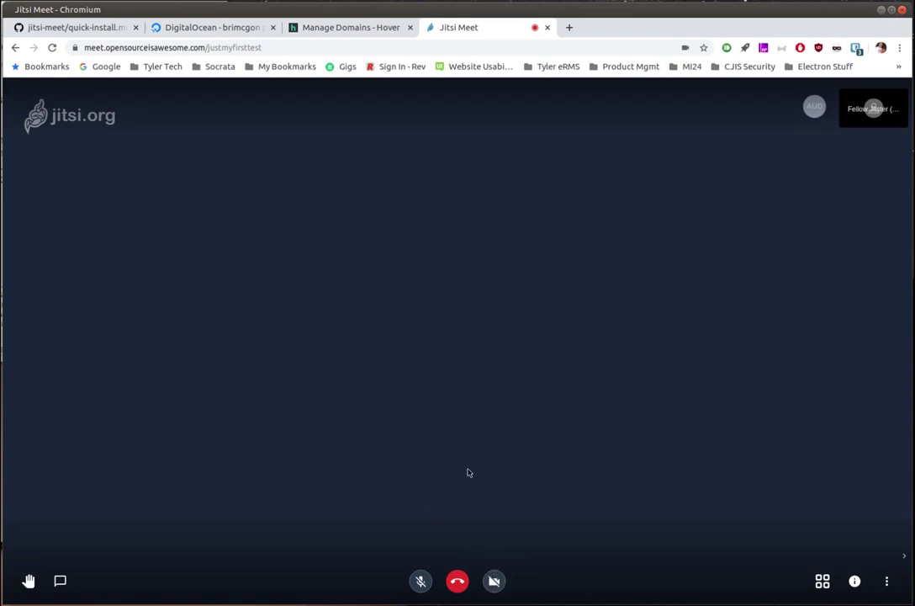
- Switch the camera off with the V shortcut so the initials avatar replaces the live video
left_click(889, 580)
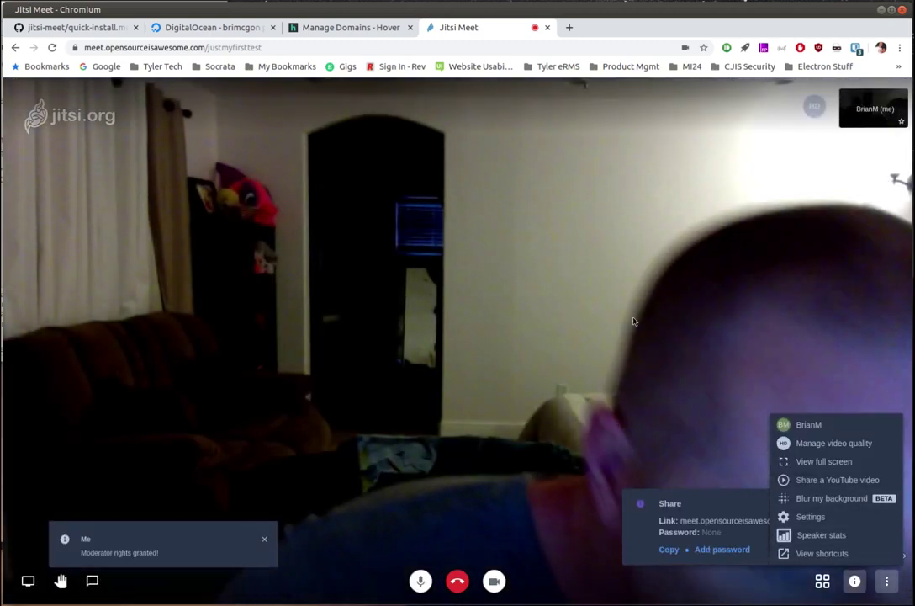
left_click(562, 347)
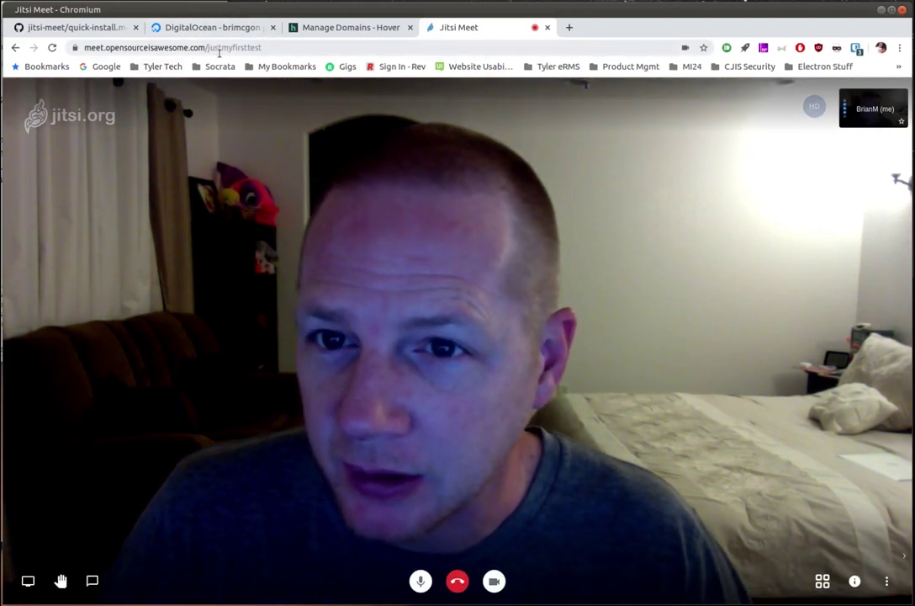
key("v")
left_click(887, 581)
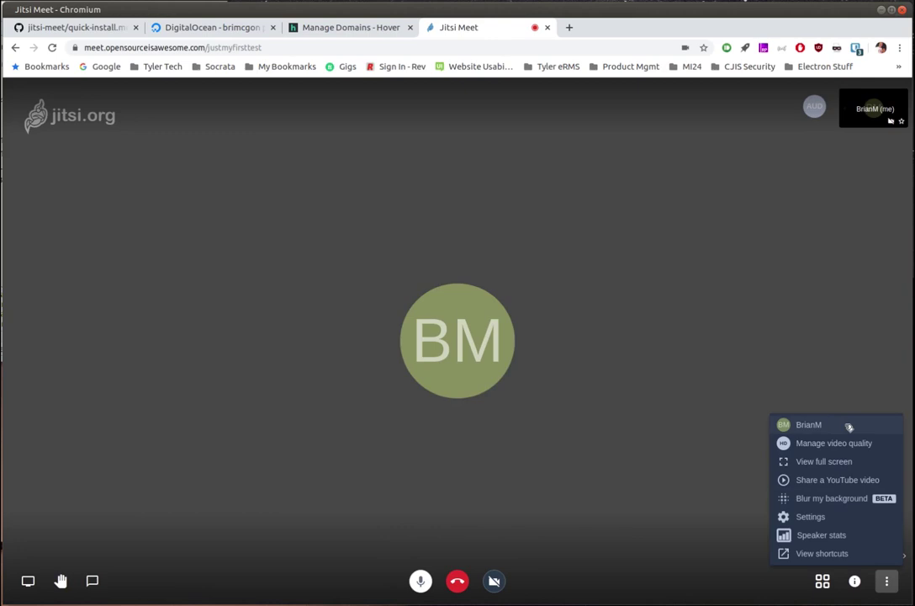
left_click(795, 424)
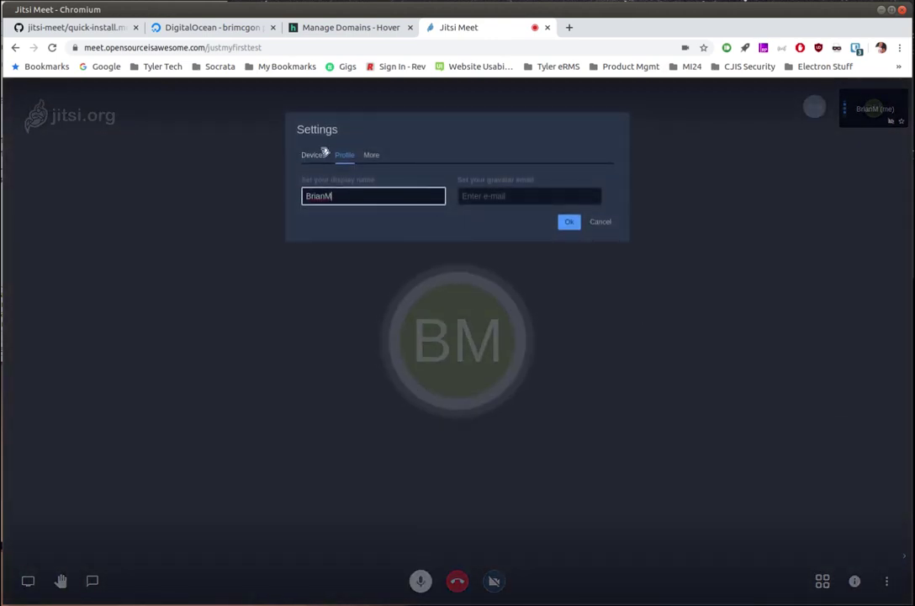
left_click(592, 223)
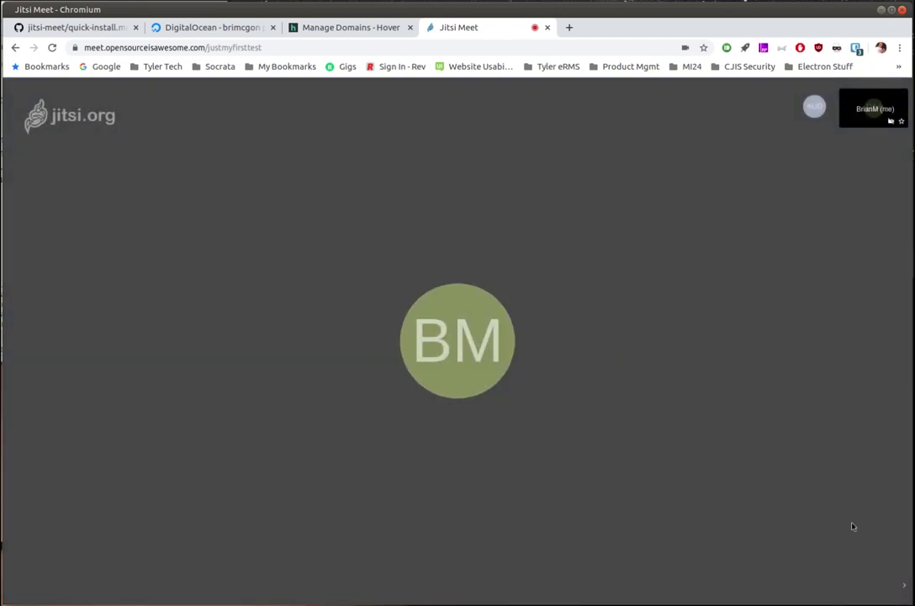
left_click(888, 581)
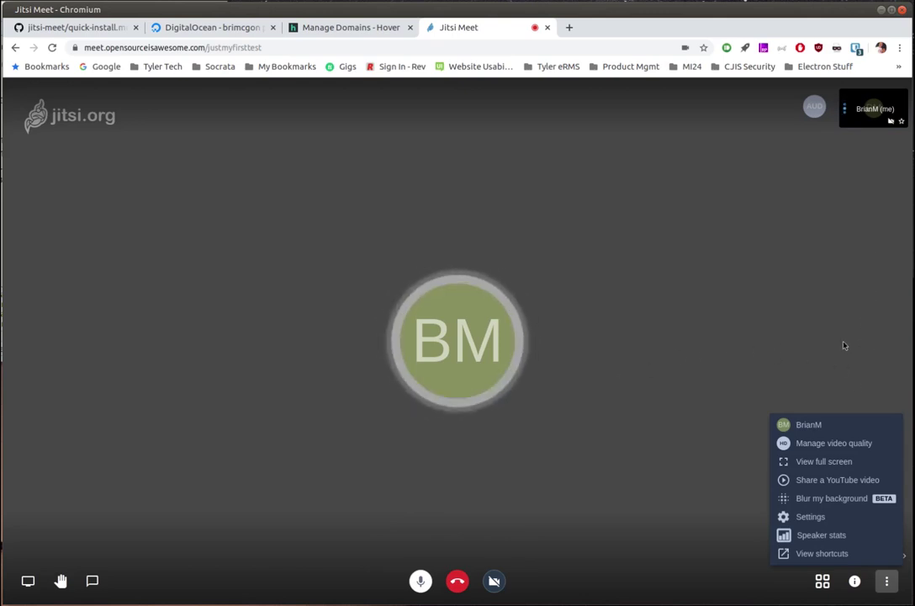
- Review the keyboard shortcuts list, then show the share panel with the justmyfirsttest link and no password
left_click(878, 120)
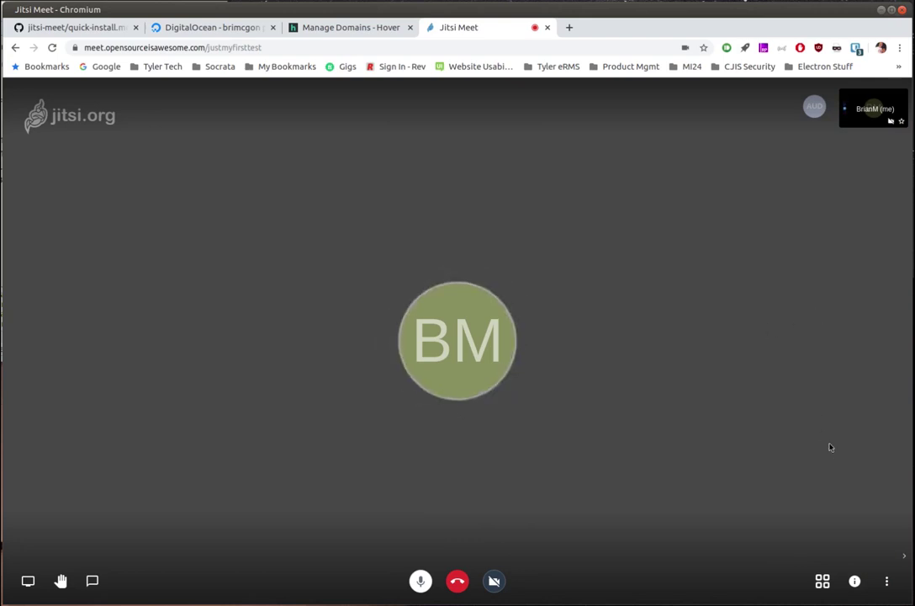
left_click(886, 581)
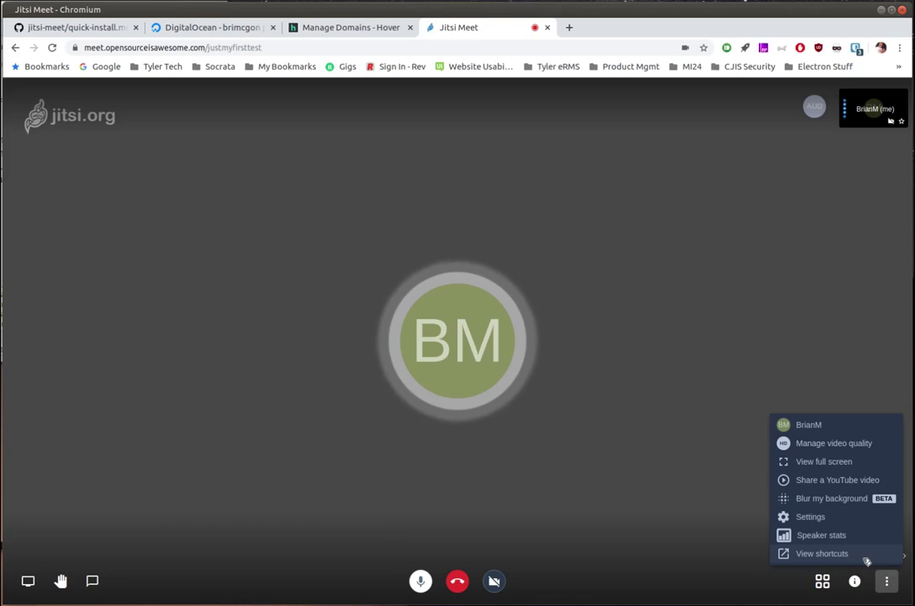
left_click(865, 557)
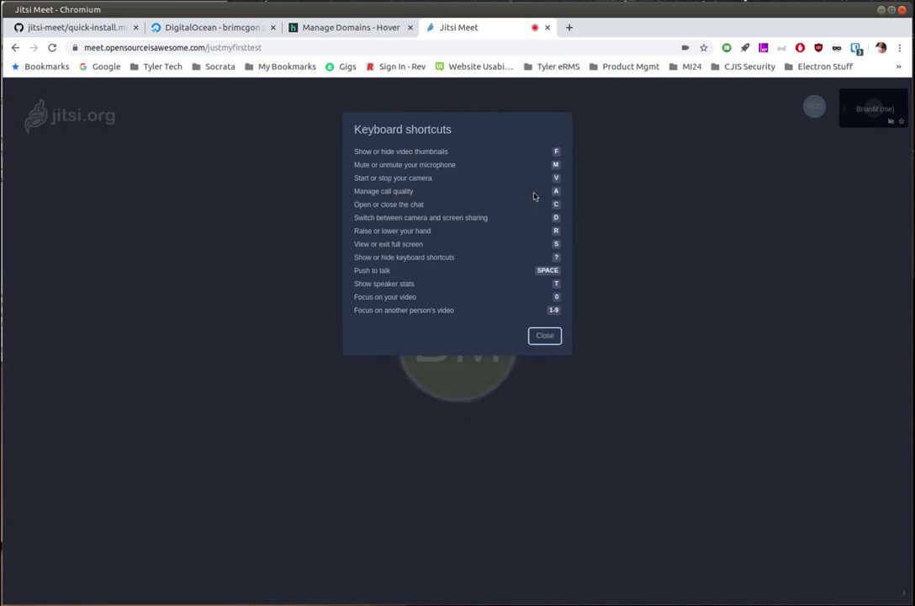
left_click(558, 341)
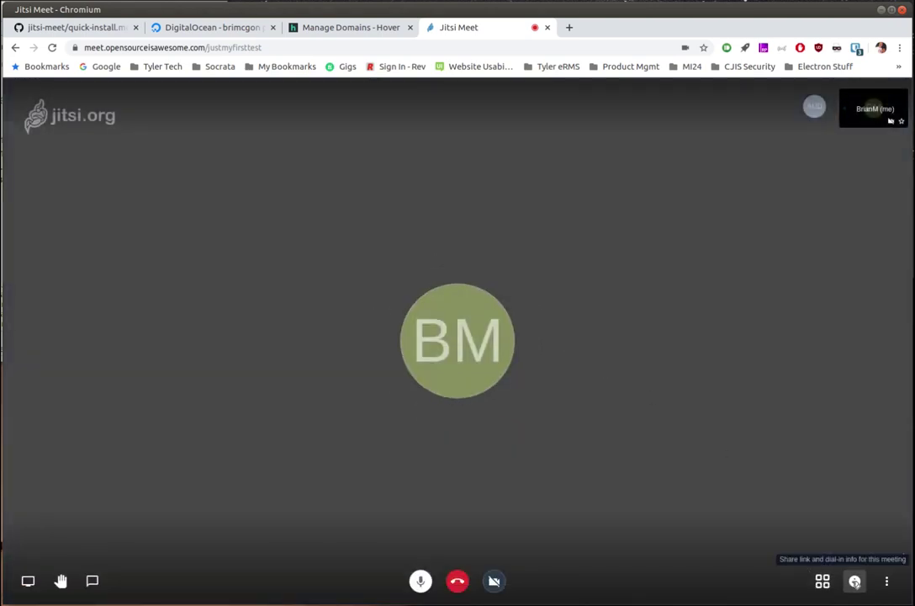
left_click(855, 582)
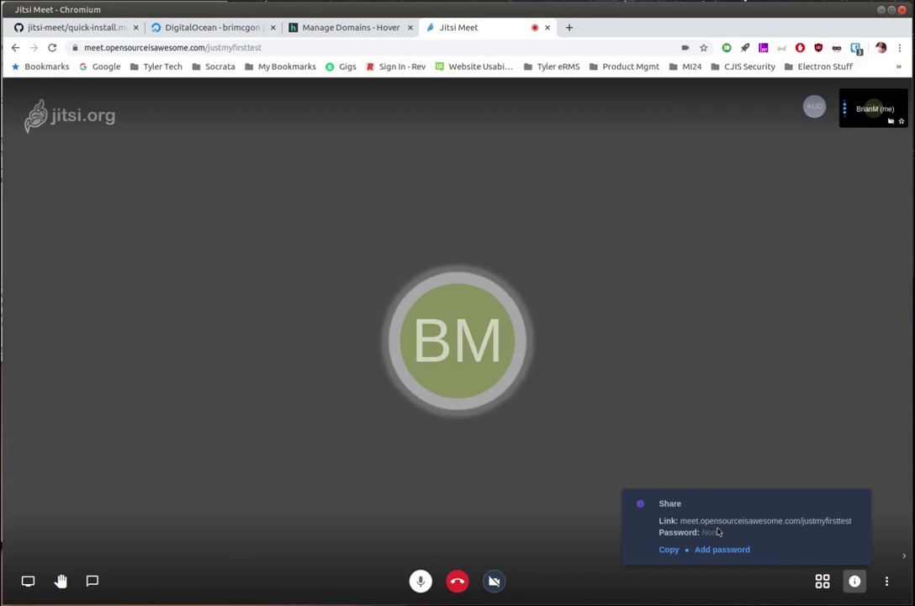